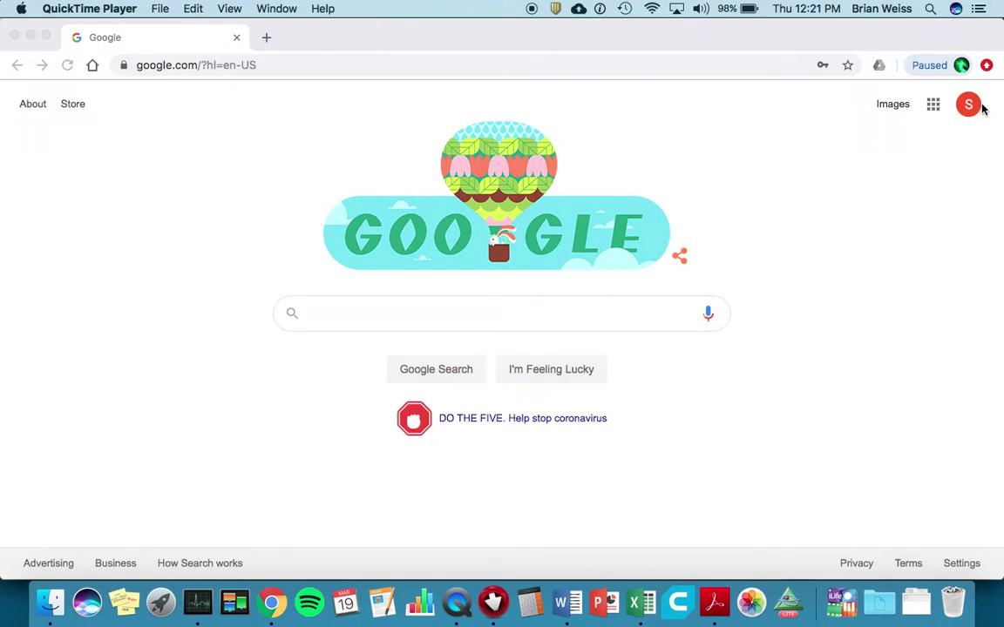
Step: Choose the signed-out student account from the Google account list to start signing in to it
left_click(967, 110)
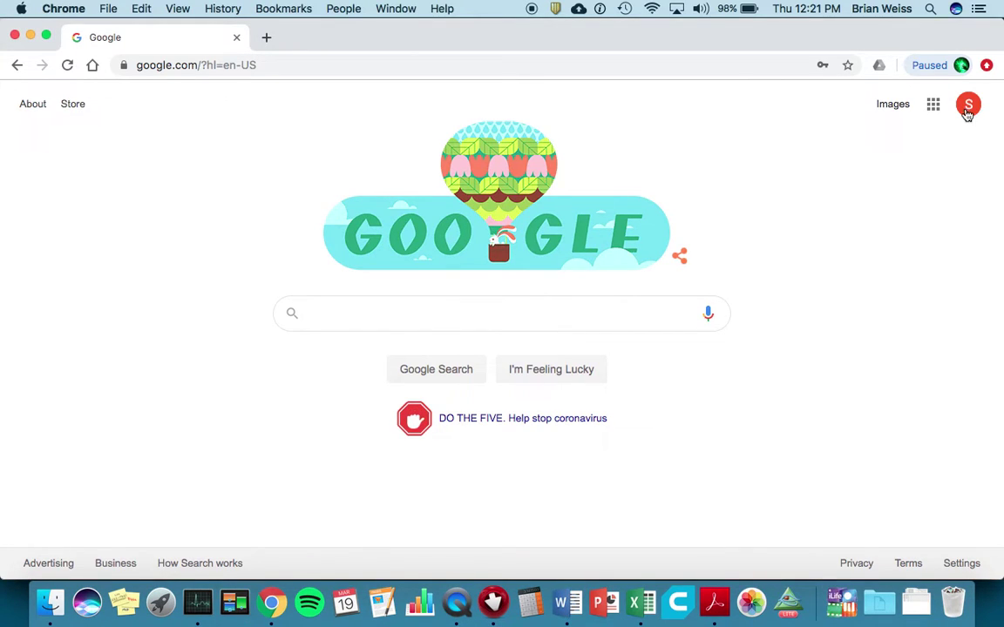
left_click(966, 108)
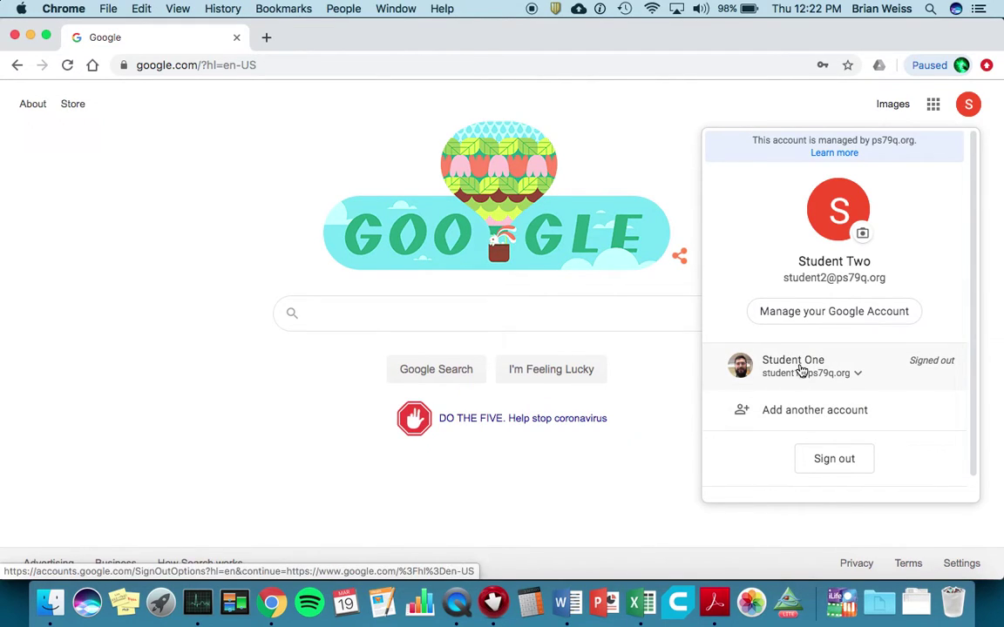
left_click(801, 370)
left_click(798, 406)
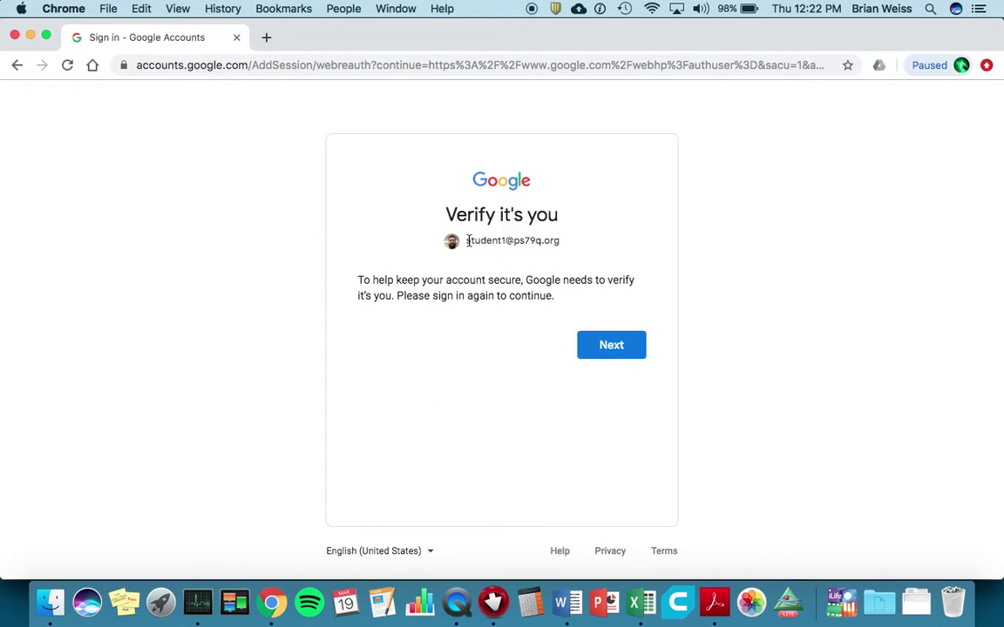
Step: Continue the identity verification and sign in to the student account with its account password
left_click_drag(443, 241, 575, 245)
left_click(571, 244)
left_click_drag(515, 244, 568, 247)
left_click(536, 241)
left_click_drag(532, 241, 540, 241)
left_click(599, 344)
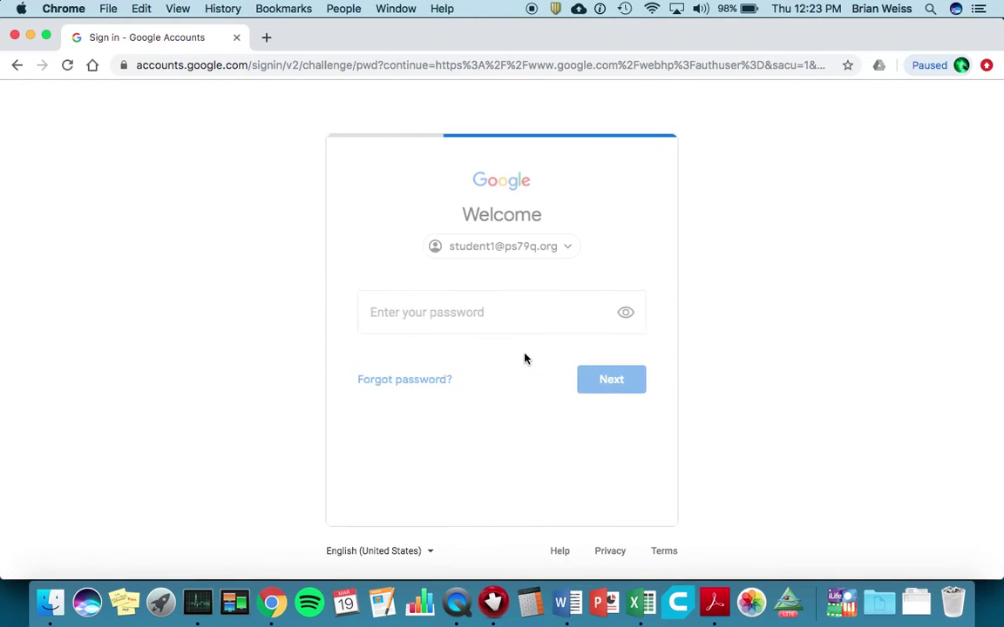
type("•••••••")
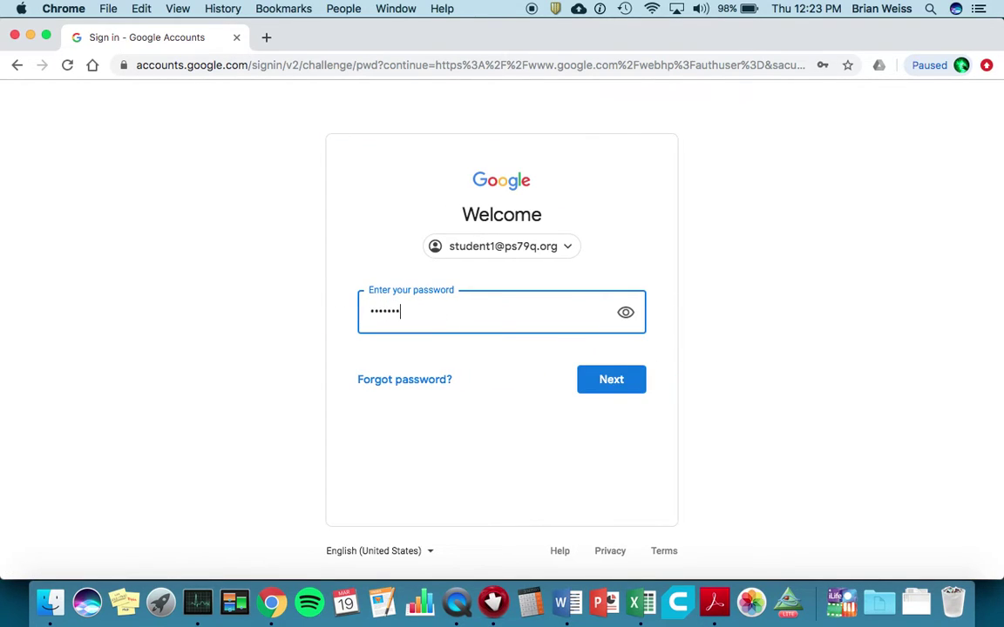
key("Return")
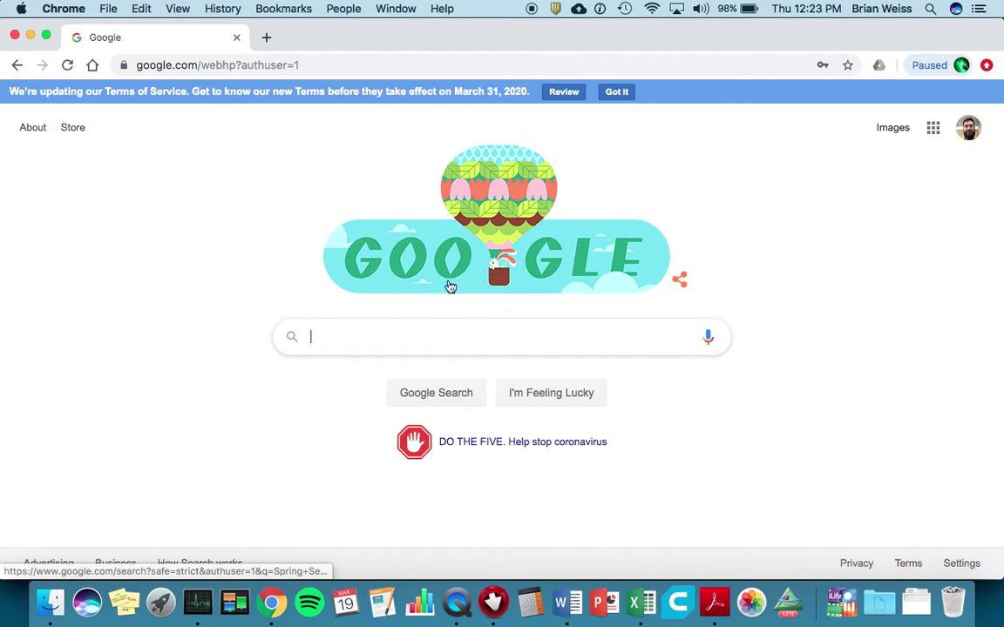
Step: View the Google account list to check which account is active
left_click(968, 128)
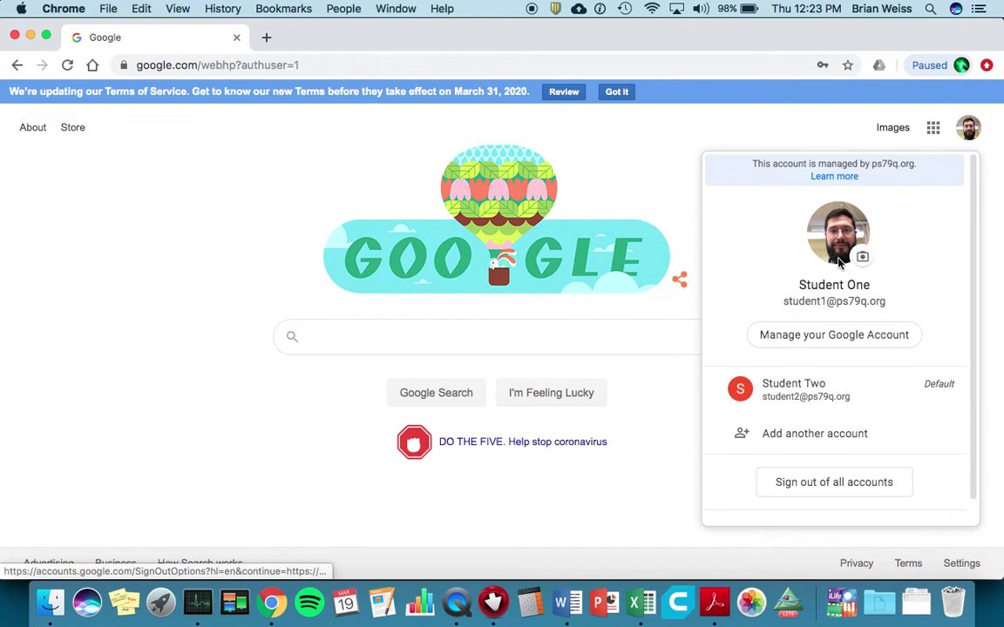
left_click(650, 218)
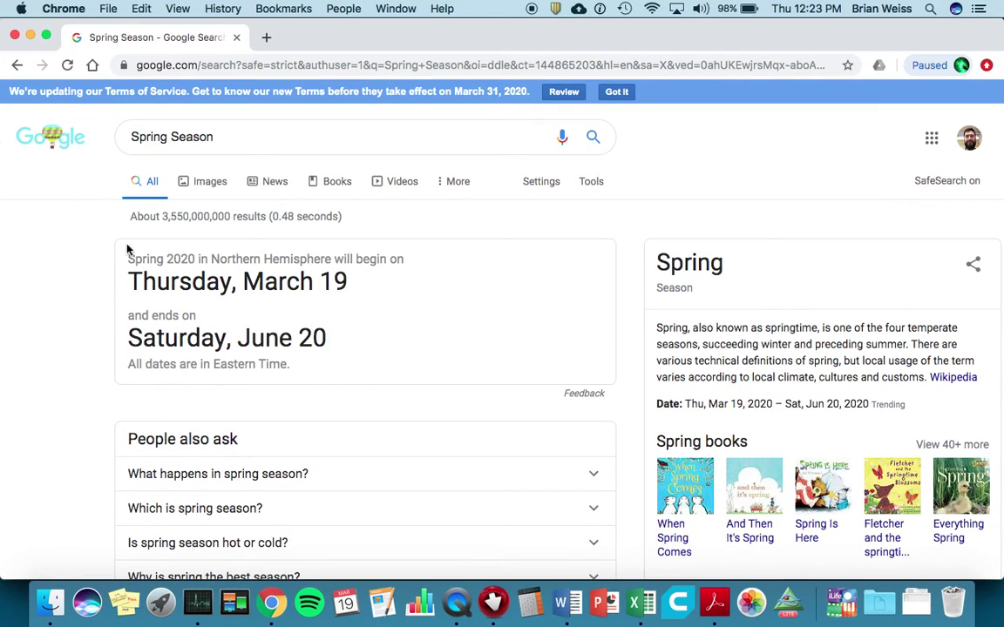
Step: Go to classroom.google.com in the current browser tab
left_click(218, 65)
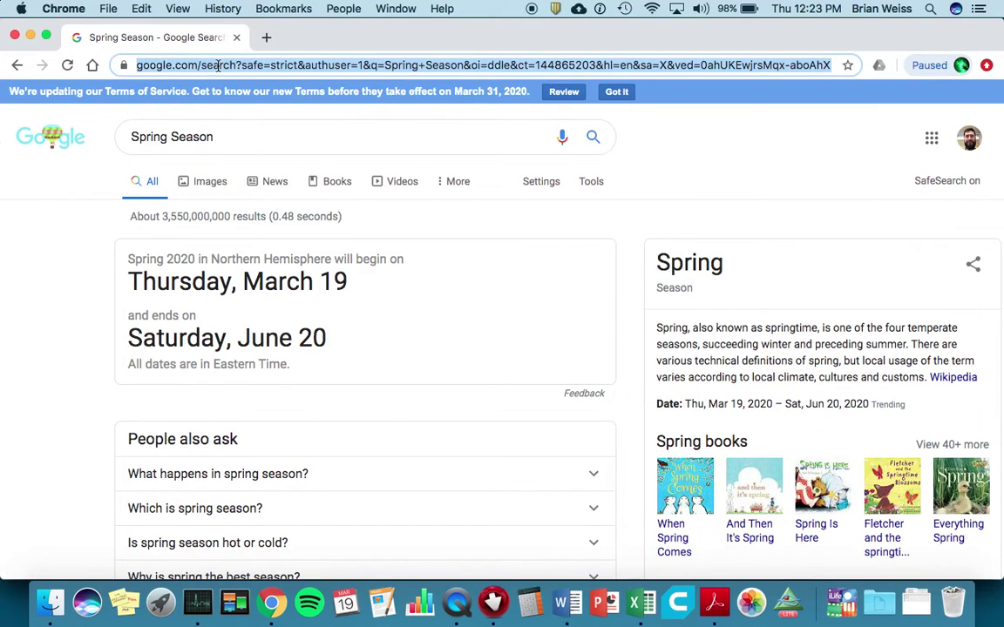
type("sclass")
key("BackSpace")
key("BackSpace")
key("BackSpace")
key("BackSpace")
key("BackSpace")
key("BackSpace")
type("classroom.google.com")
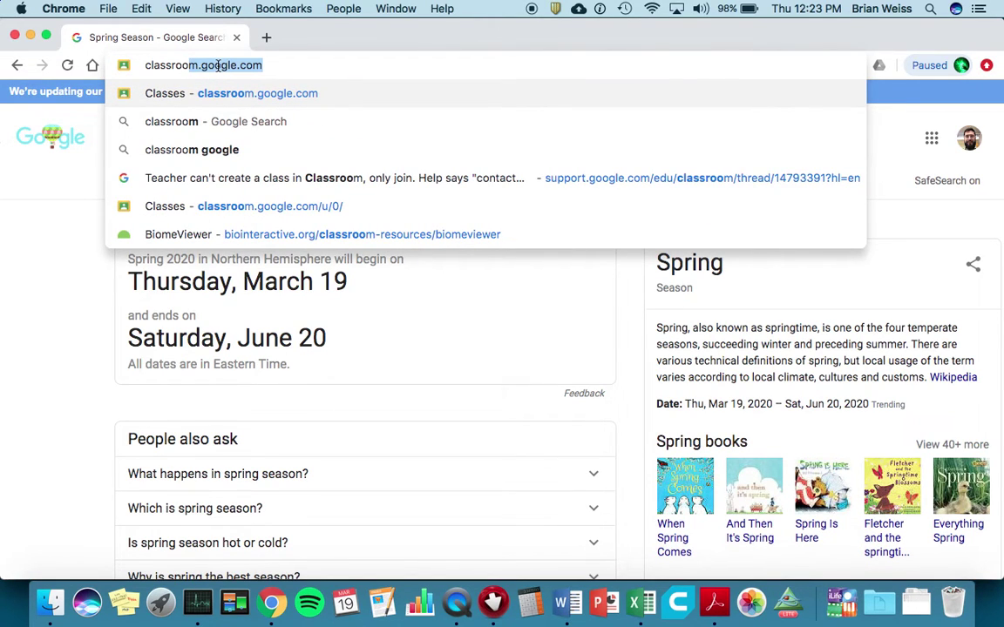
key("Down")
key("Up")
key("Return")
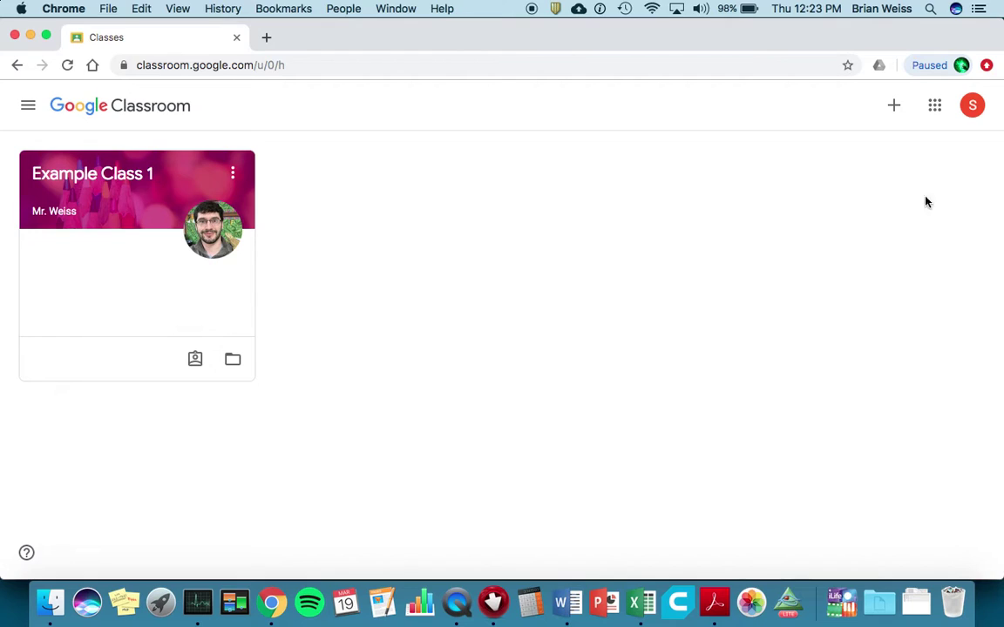
Step: Switch Google Classroom to the non-default student account, and switch back to the default student account
left_click(973, 108)
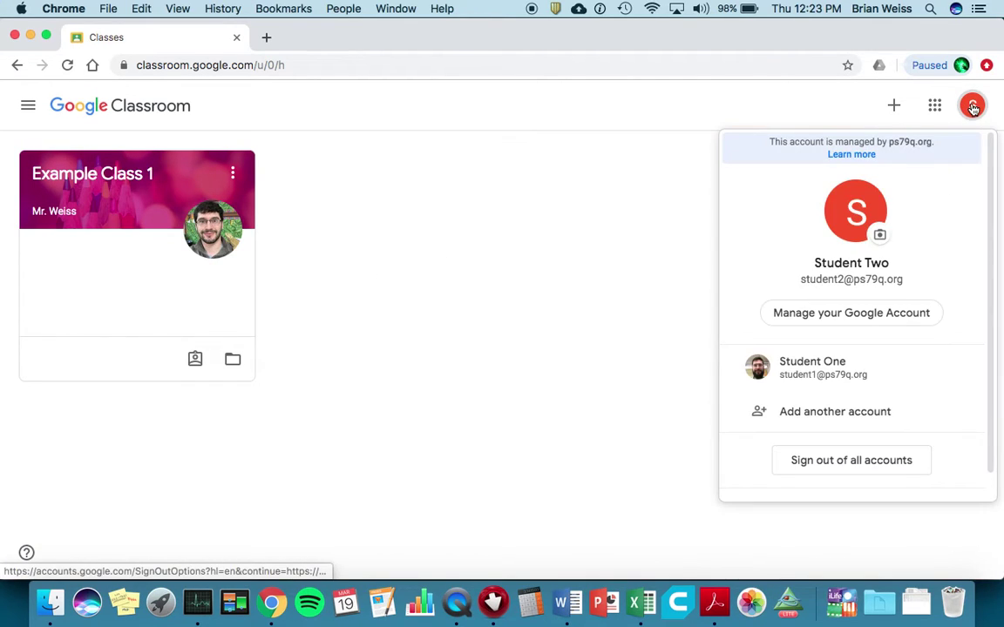
left_click(817, 367)
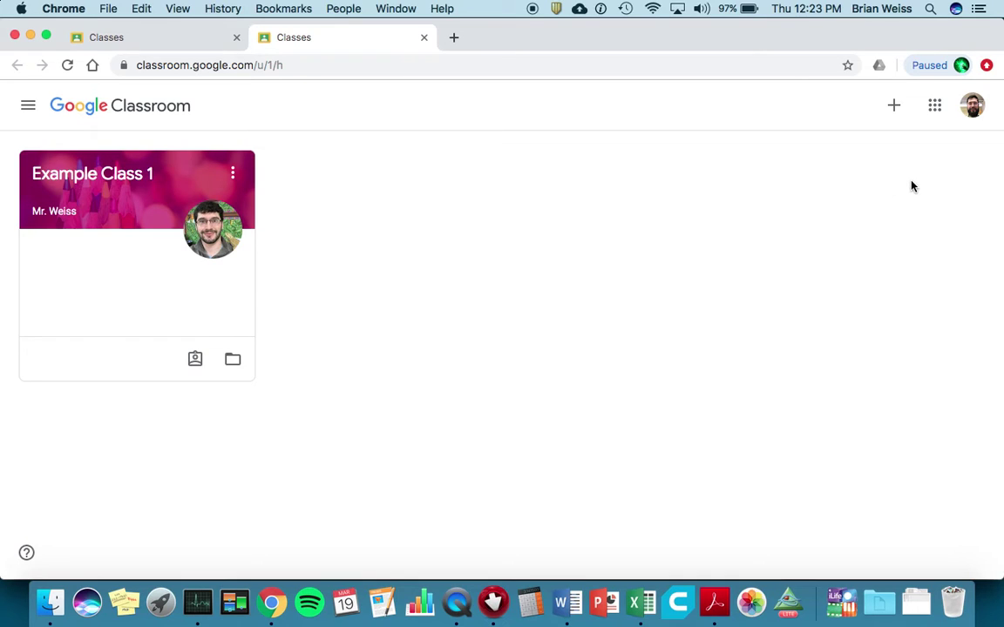
left_click(970, 107)
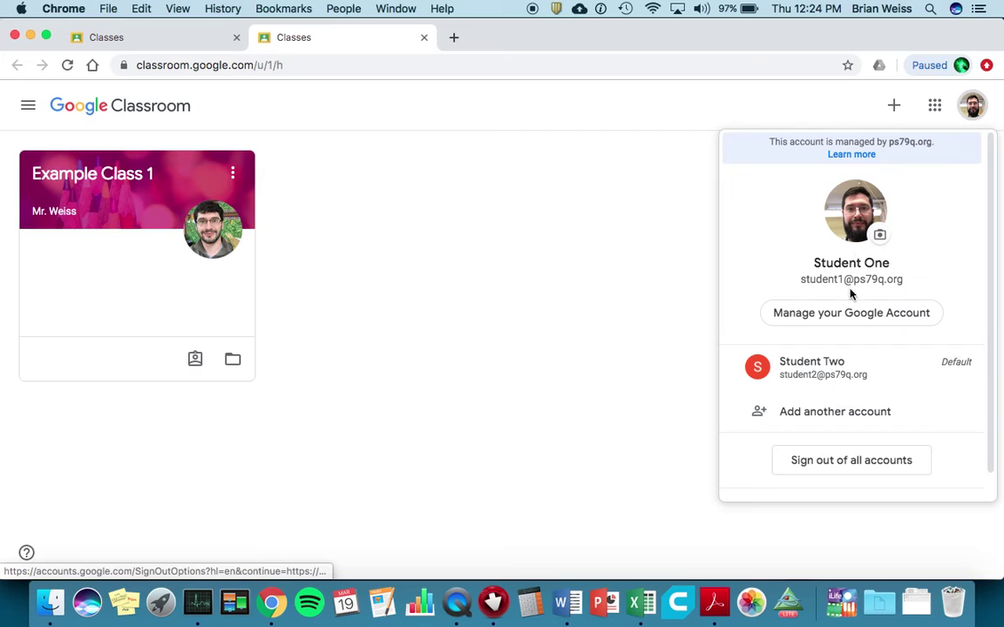
left_click(835, 372)
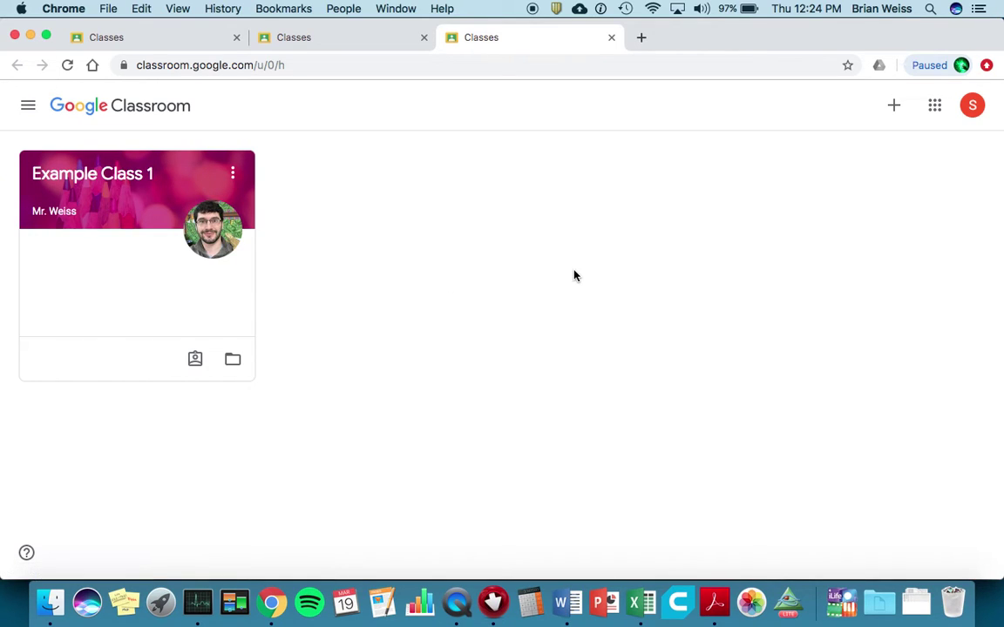
Step: Open Example Class 1 and view the list of available Google apps, leaving the class page open
left_click(91, 184)
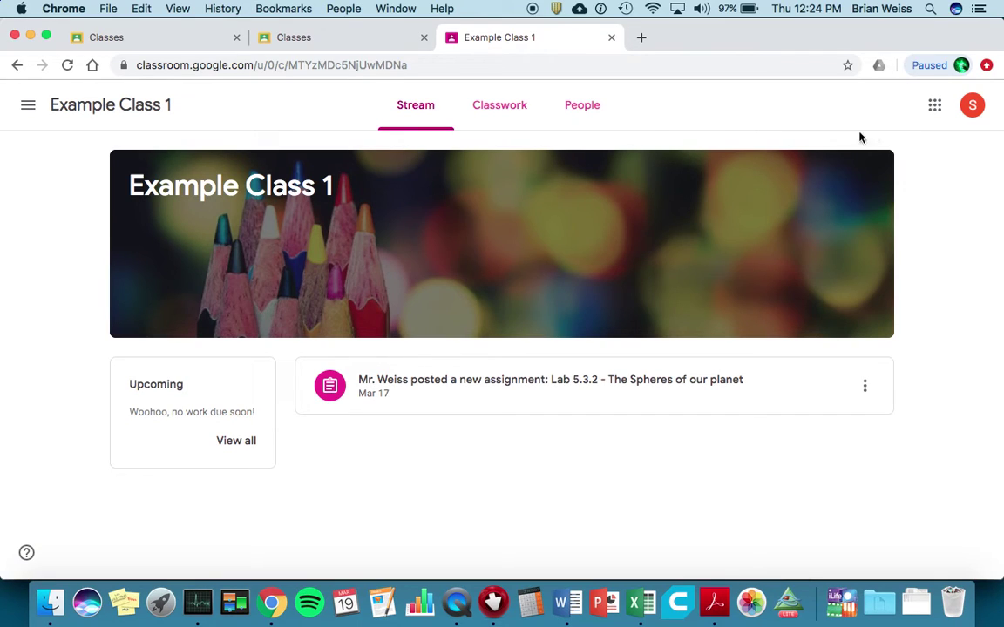
left_click(936, 104)
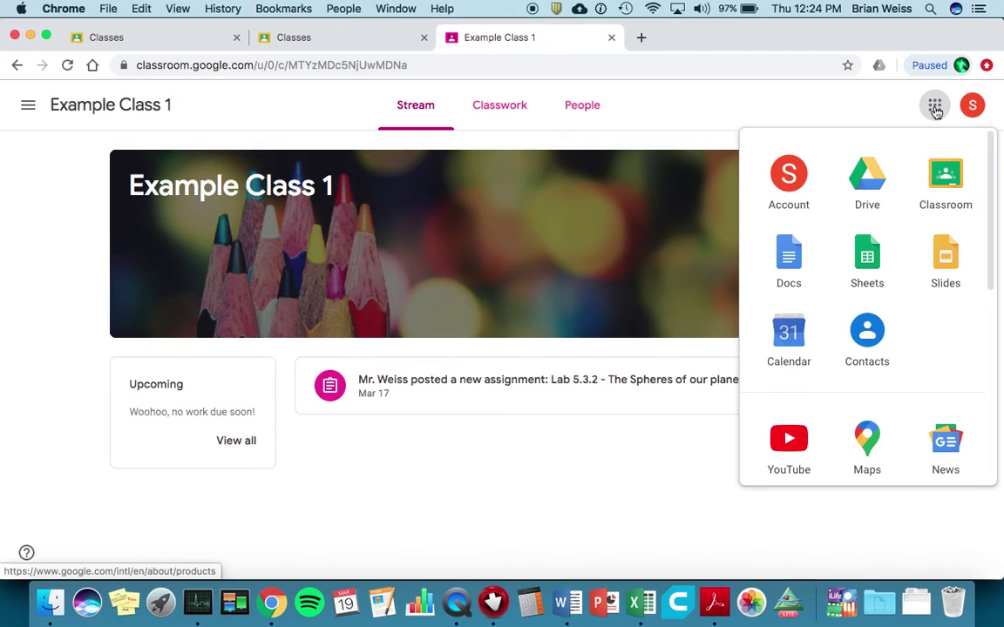
left_click(818, 106)
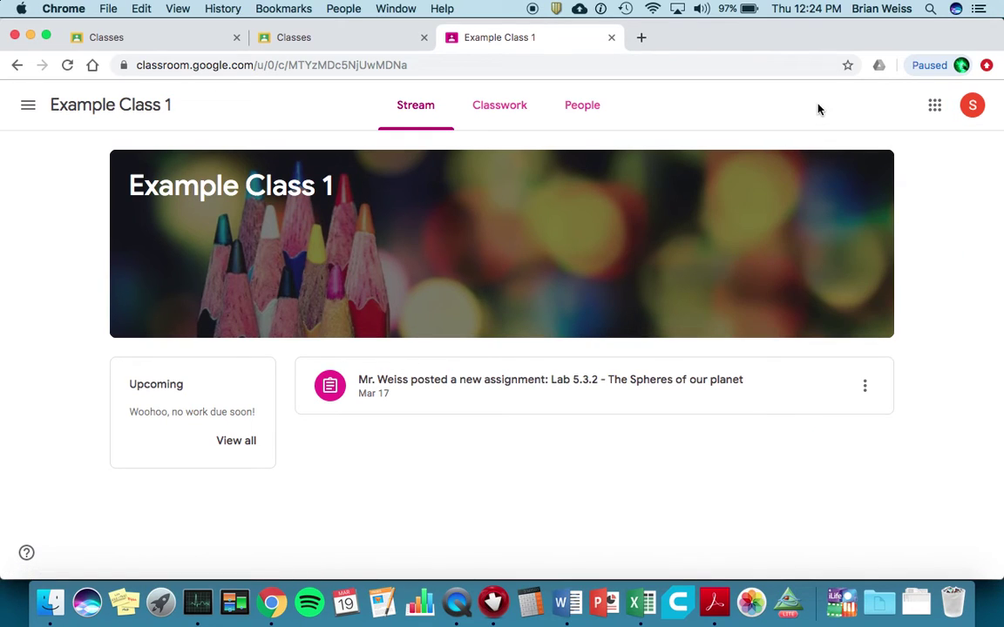